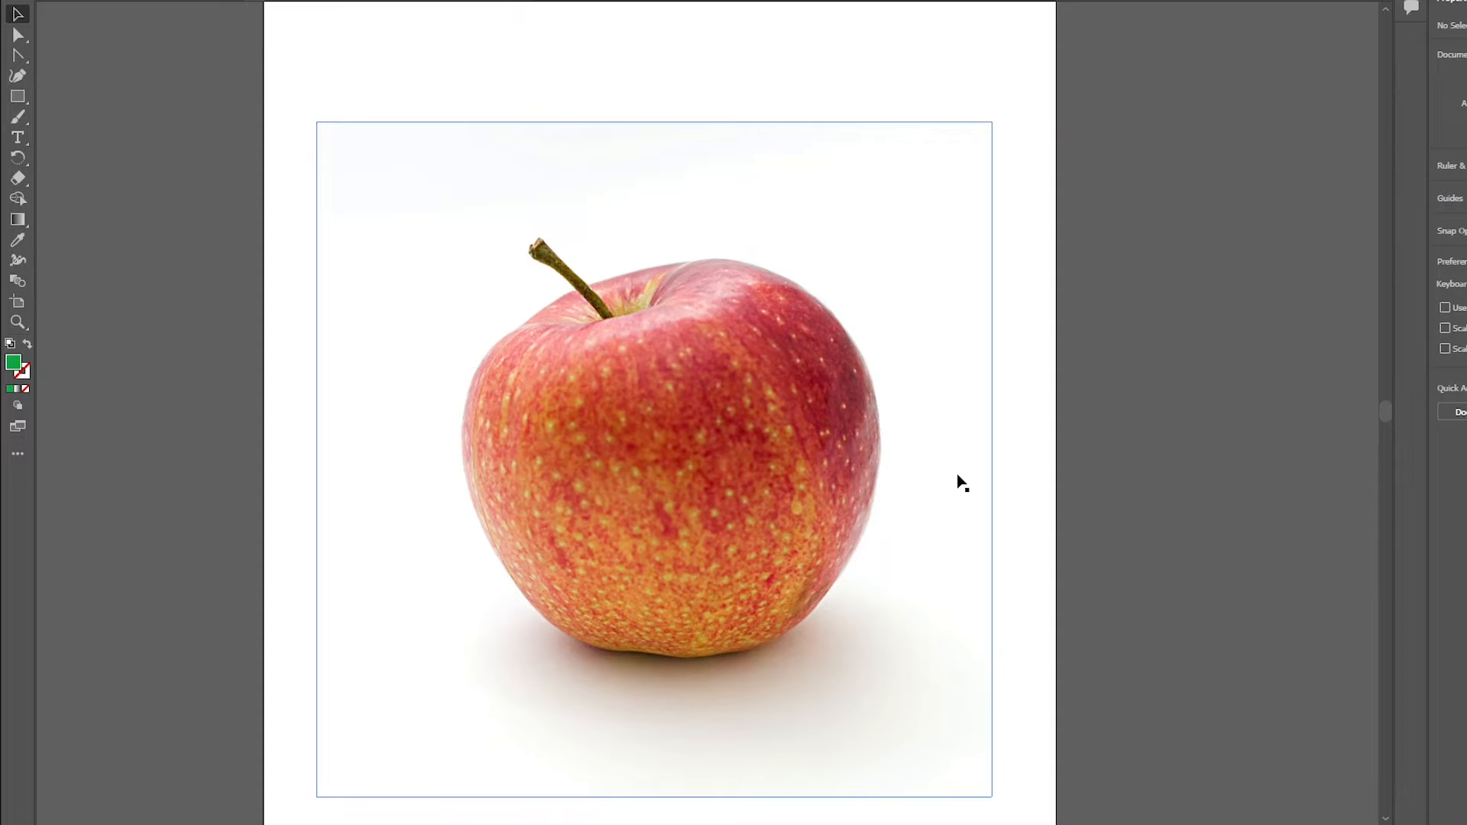
Step: Draw a green rectangle about 445 pt wide and 419 pt high over the apple photo
left_click(23, 97)
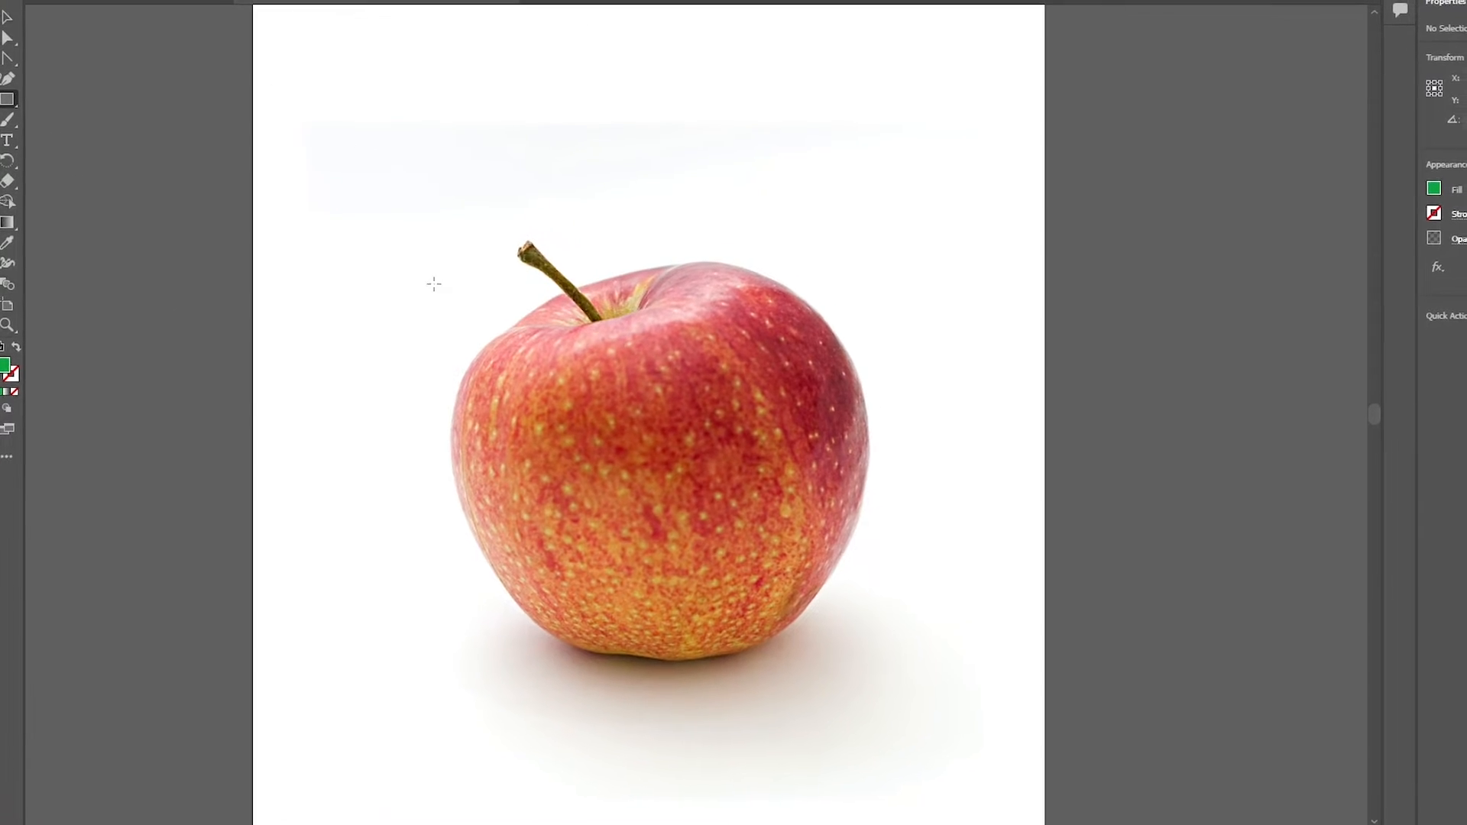
left_click_drag(346, 154, 938, 712)
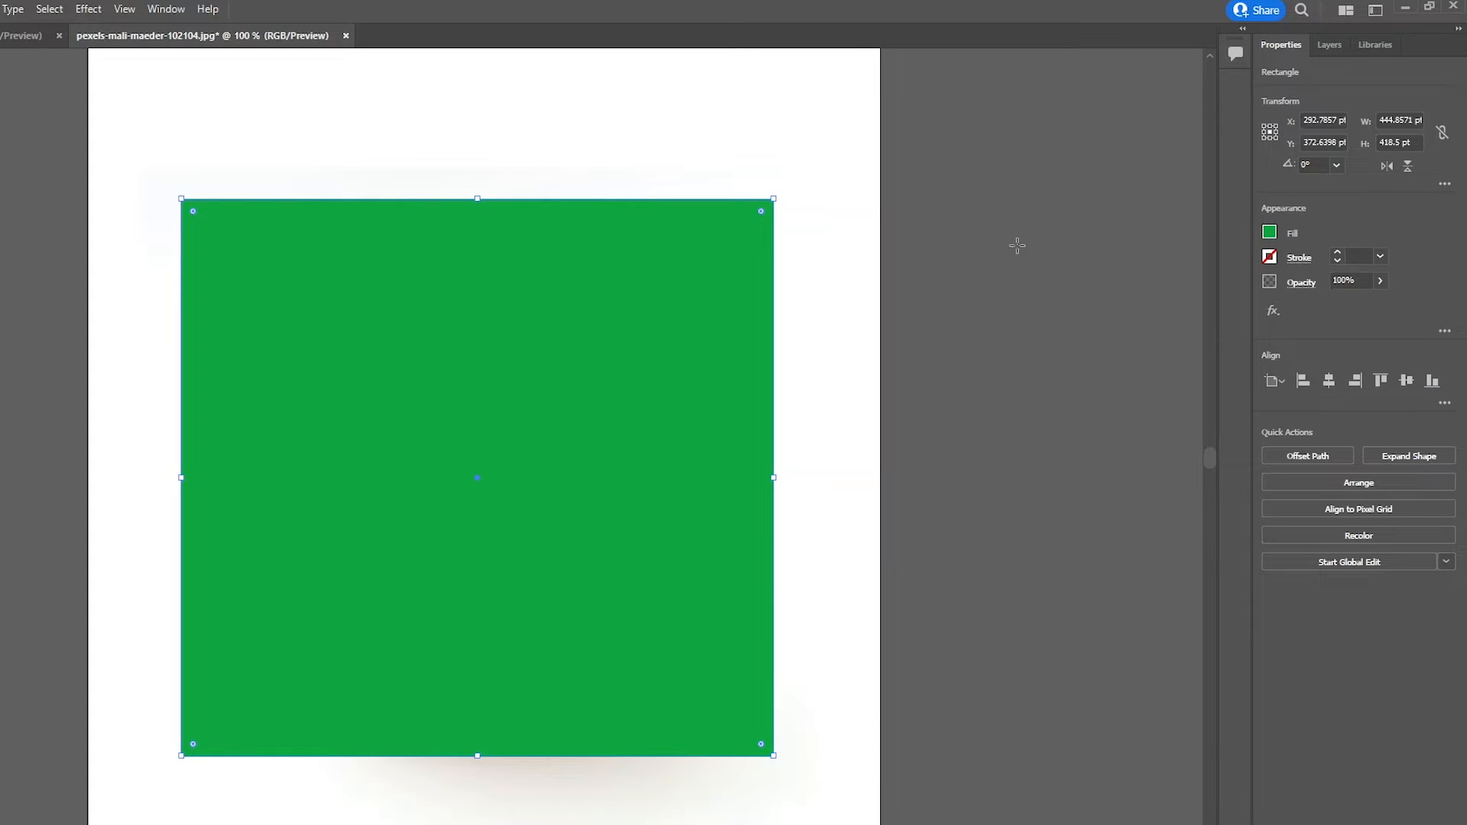
Step: Lower the green rectangle's opacity to 40%, and raise it slightly so the apple still shows through
left_click(179, 9)
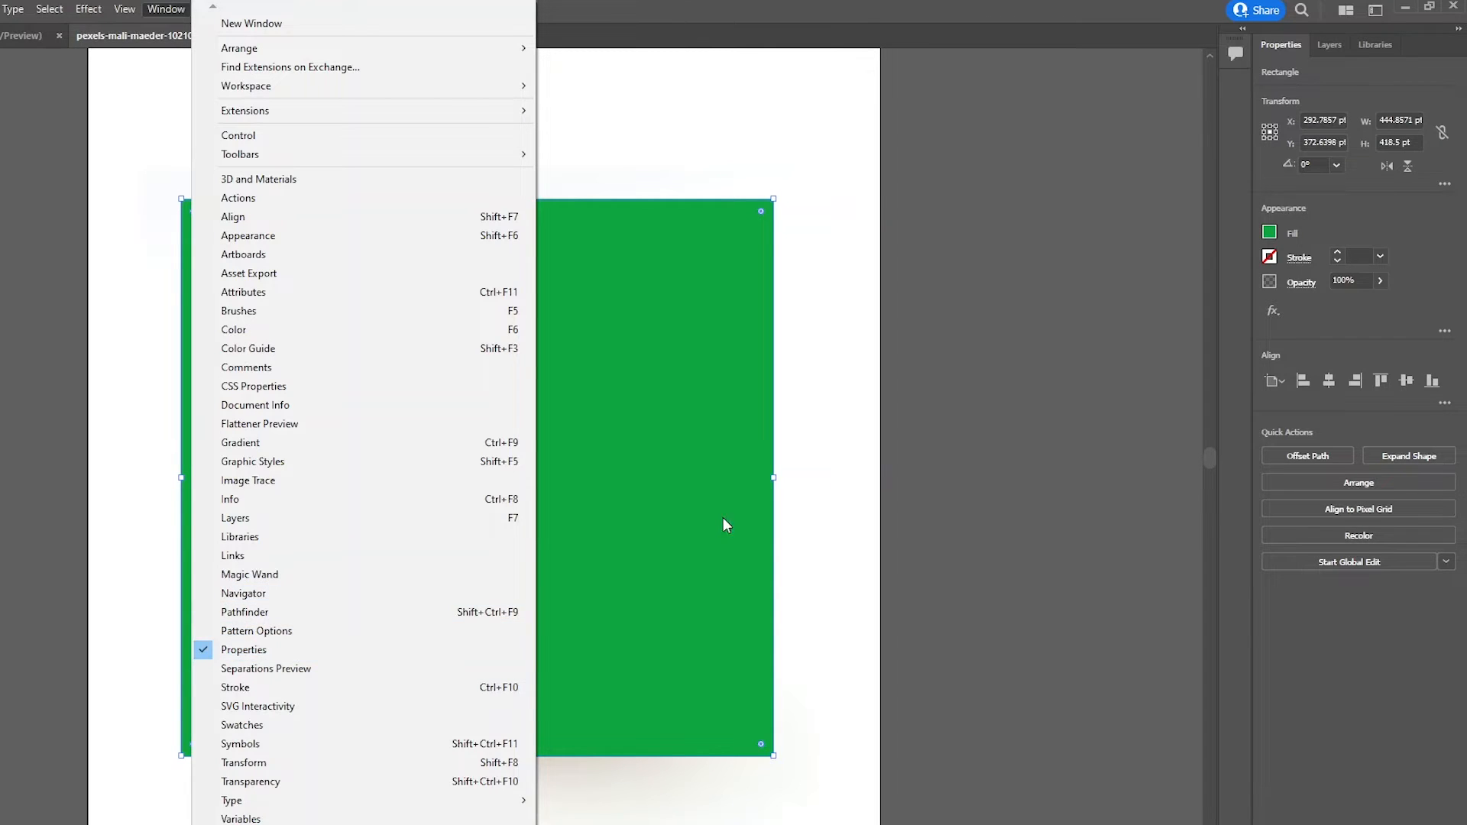
left_click(1368, 307)
left_click(1364, 281)
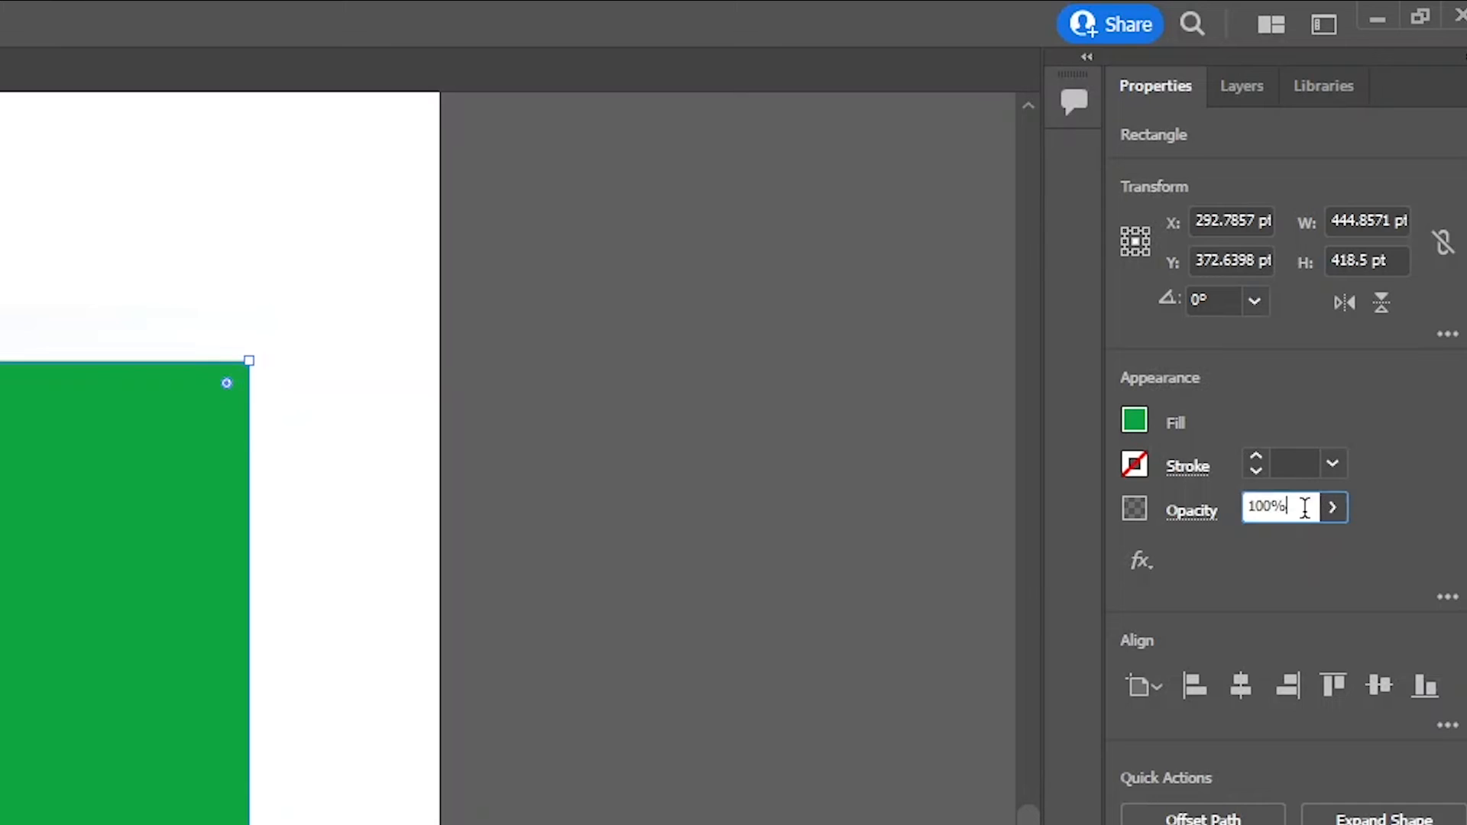
left_click_drag(1302, 506, 1244, 506)
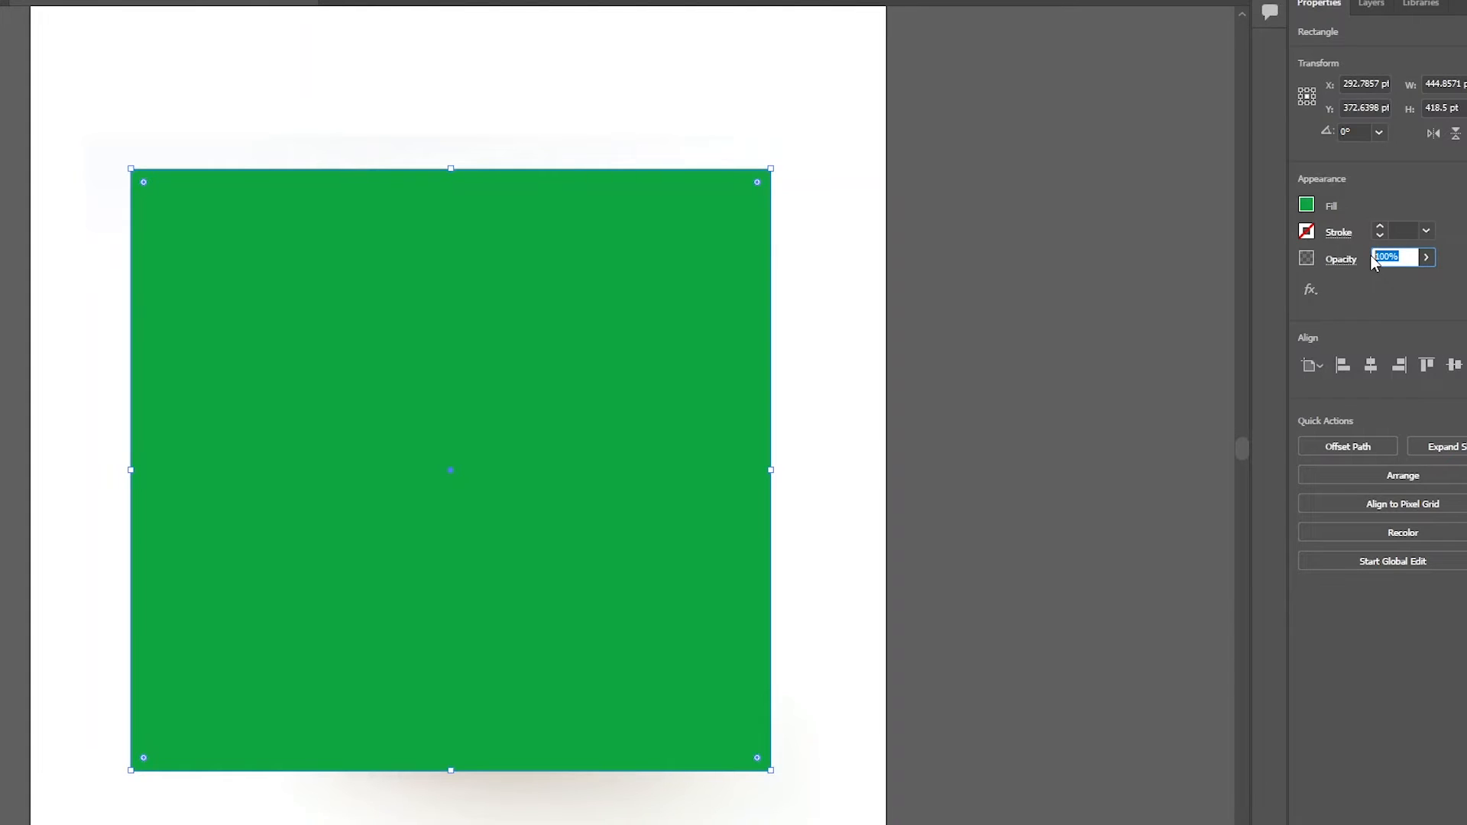
type("40")
key("Return")
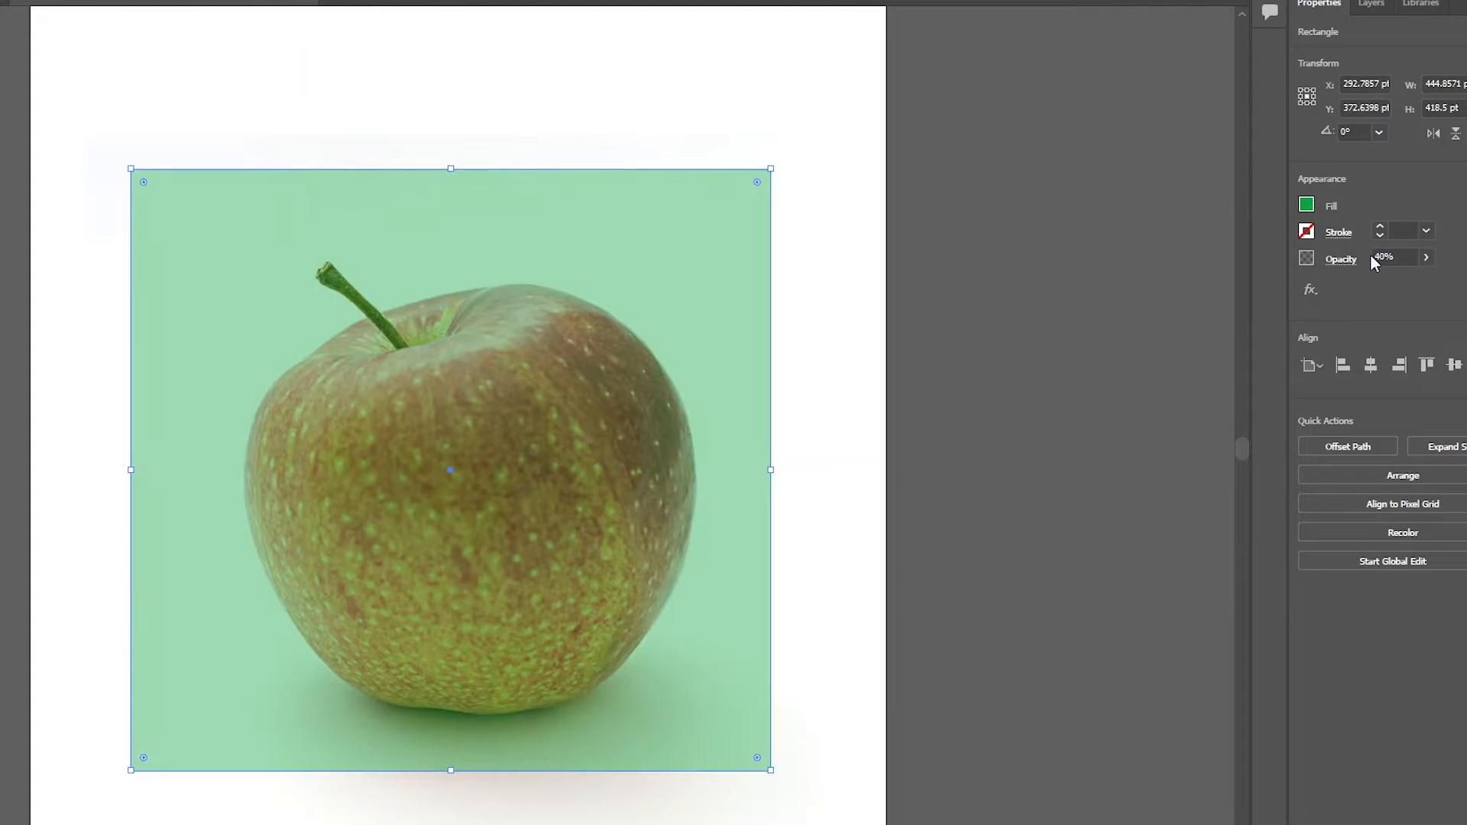
left_click(1426, 263)
mouse_move(1387, 284)
left_mouse_down()
mouse_move(1418, 287)
mouse_move(1357, 291)
mouse_move(1386, 298)
left_mouse_up()
key("Return")
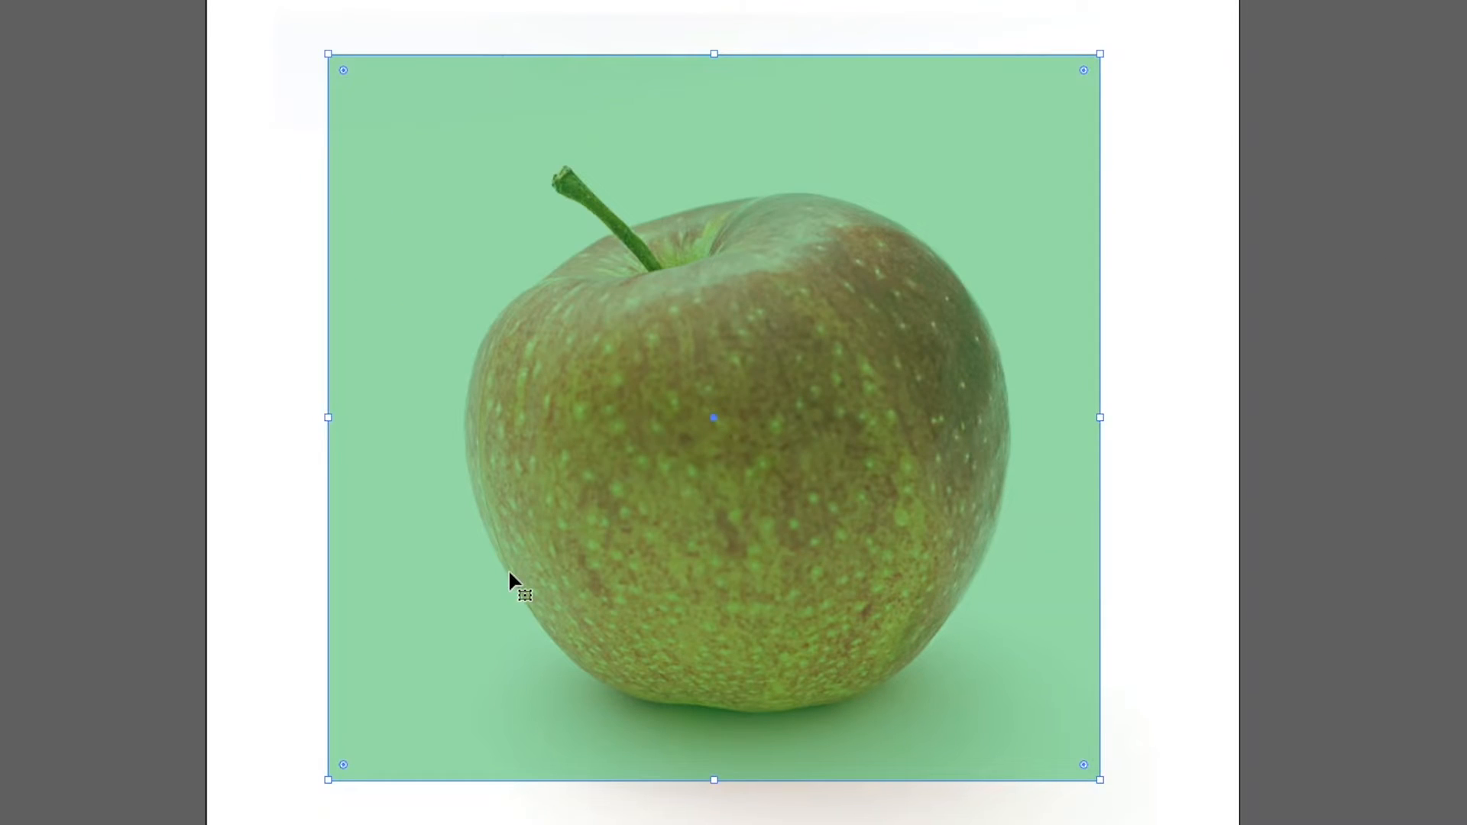
Step: Move the rectangle's four corner anchors individually onto the apple's outline at its lower-left, upper-left, top and right edges
key("a")
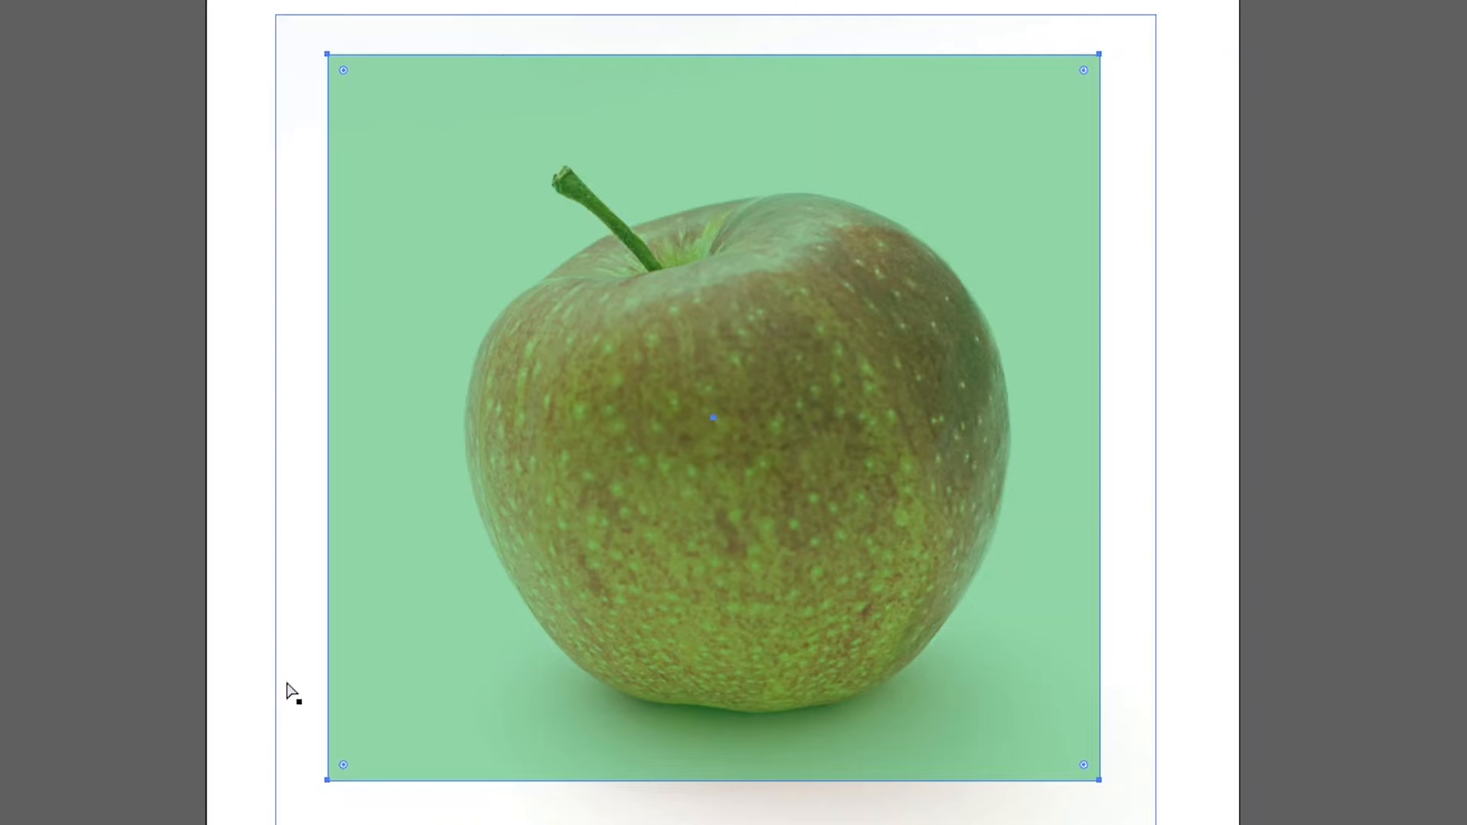
left_click(239, 679)
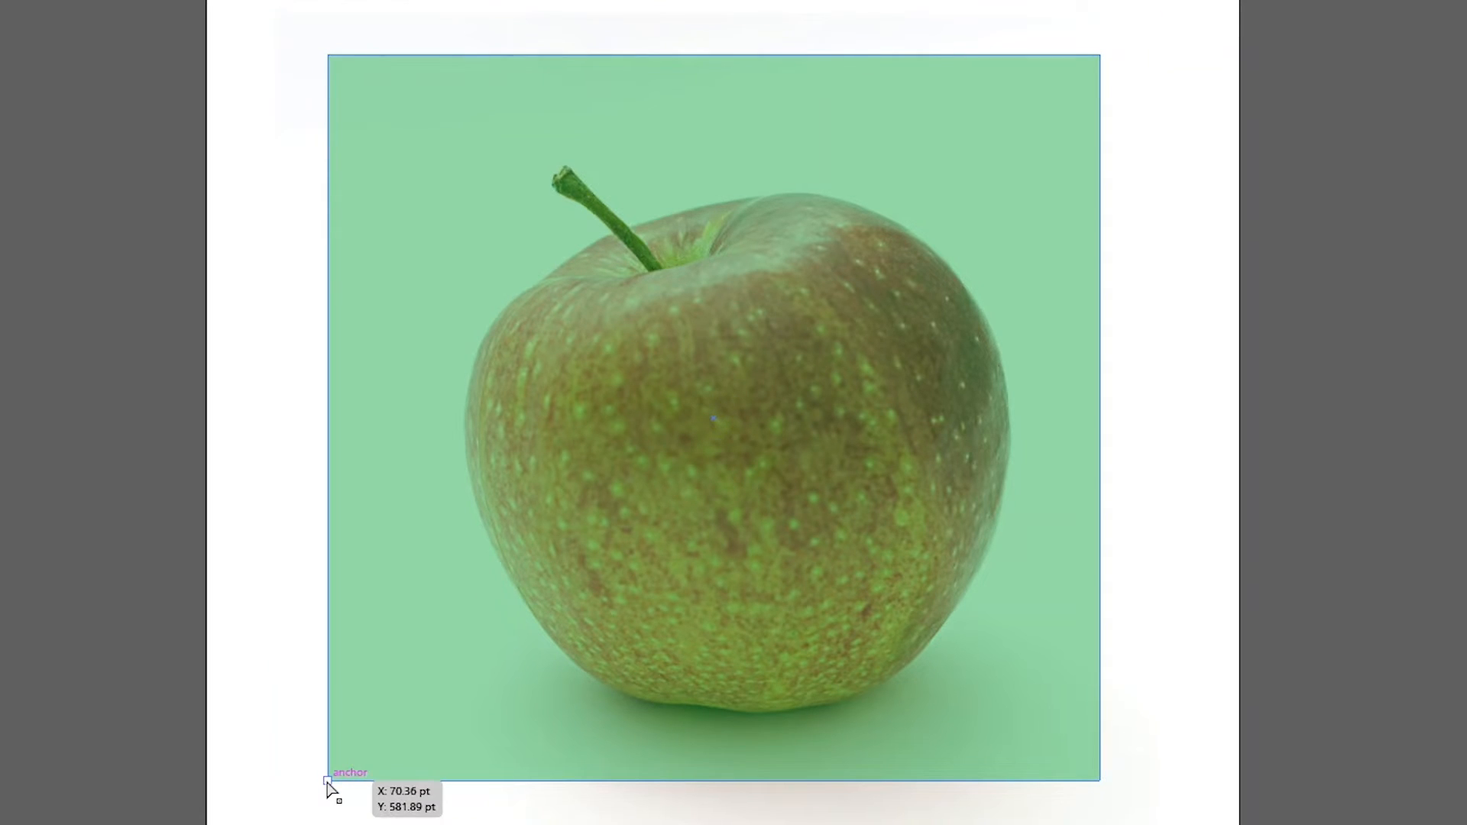
left_click_drag(328, 781, 571, 664)
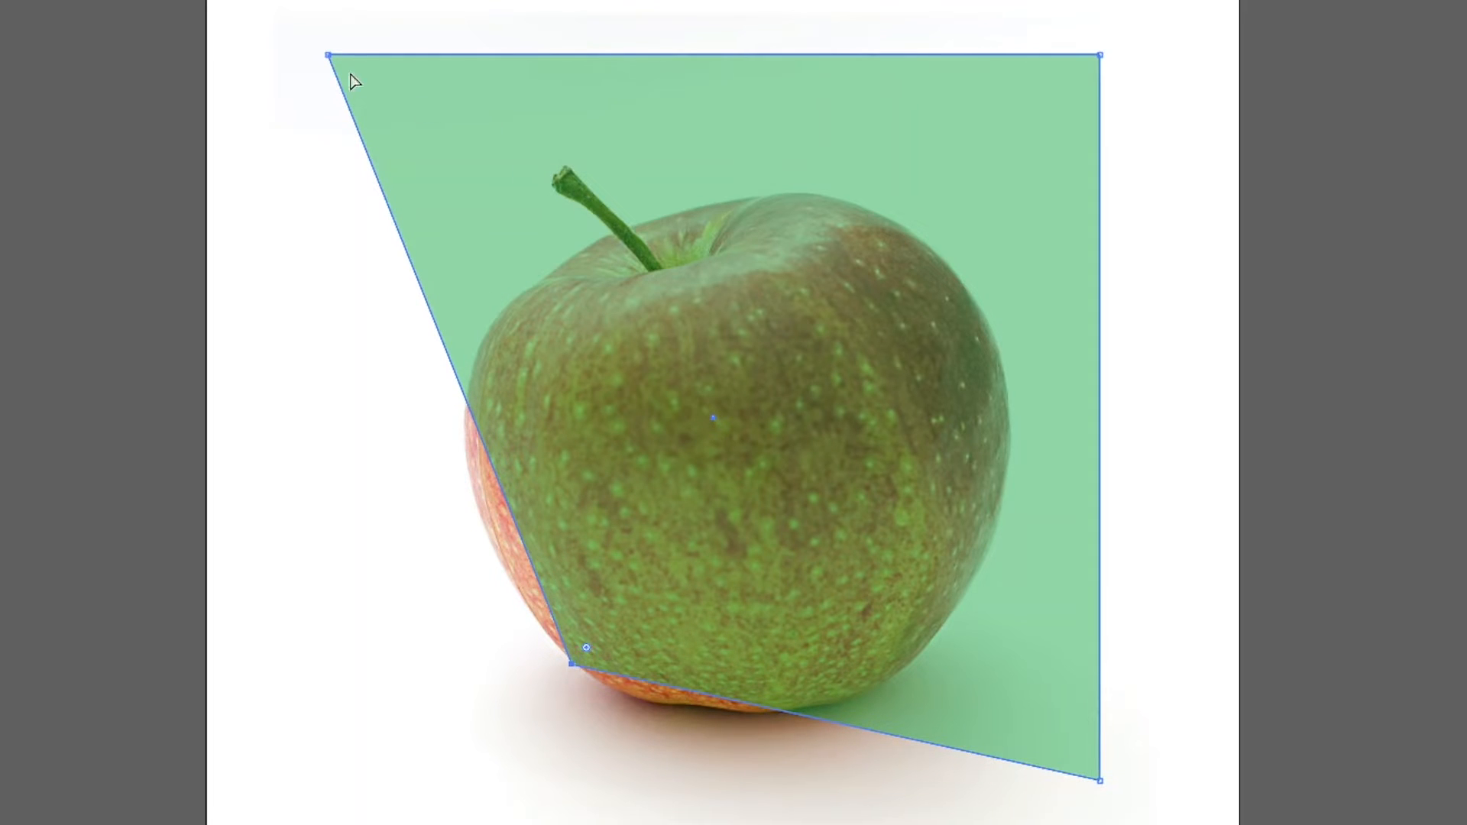
left_click_drag(330, 57, 489, 326)
left_click_drag(1100, 55, 770, 194)
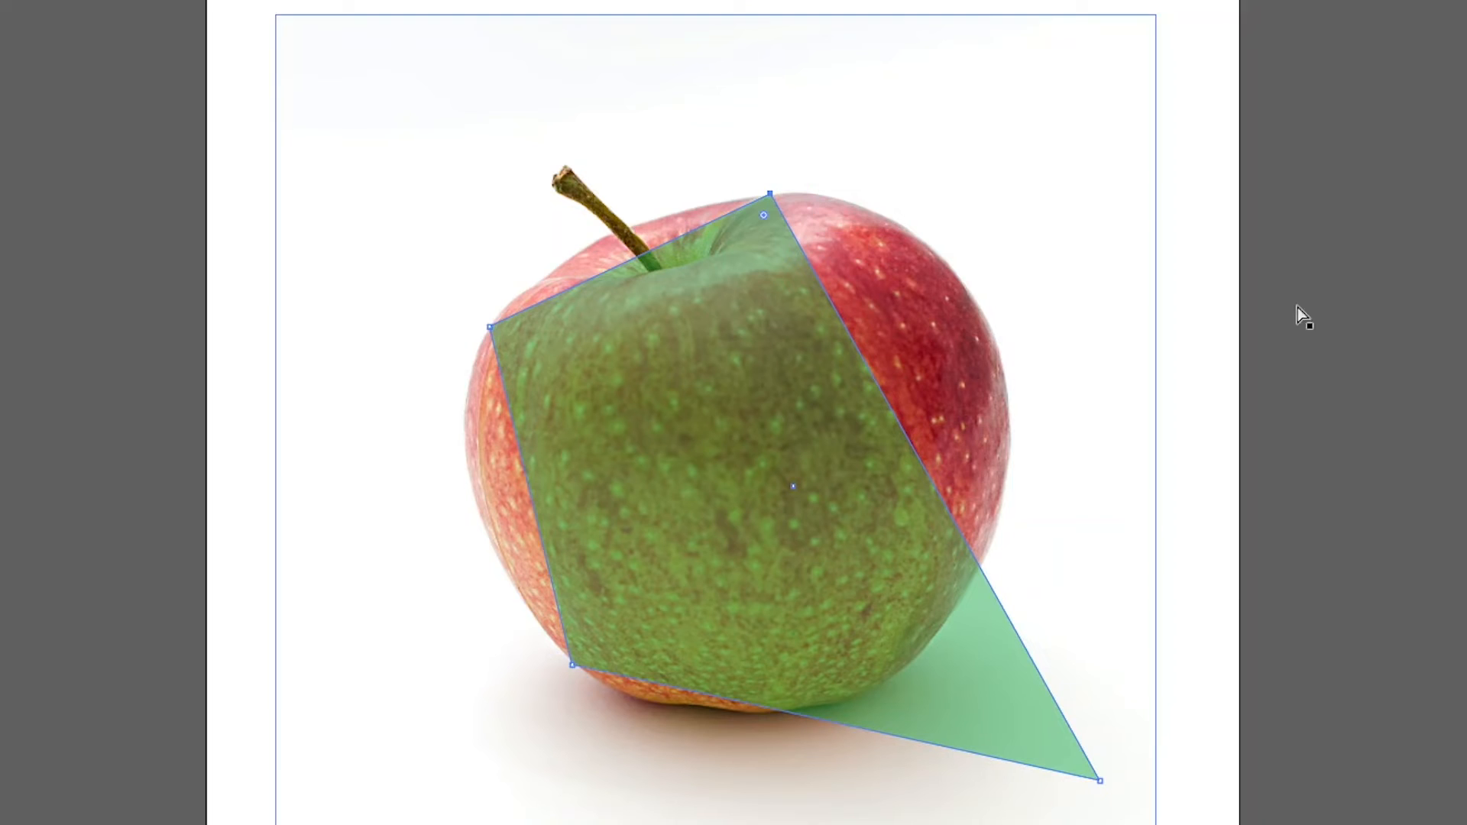
left_click_drag(1100, 782, 1004, 384)
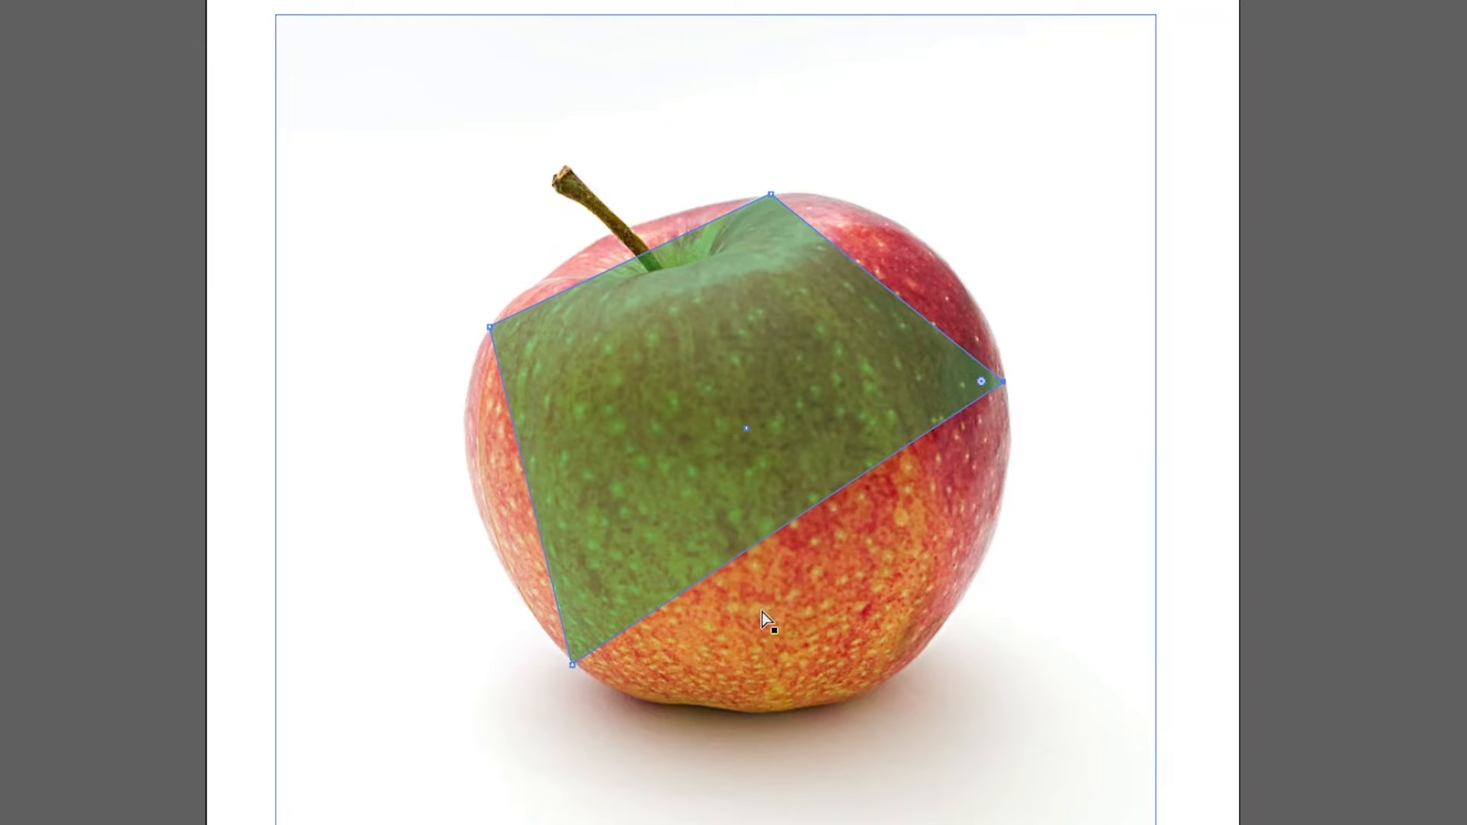
Step: Add six anchor points along the green shape's straight lower-right edge with the Pen tool
key("p")
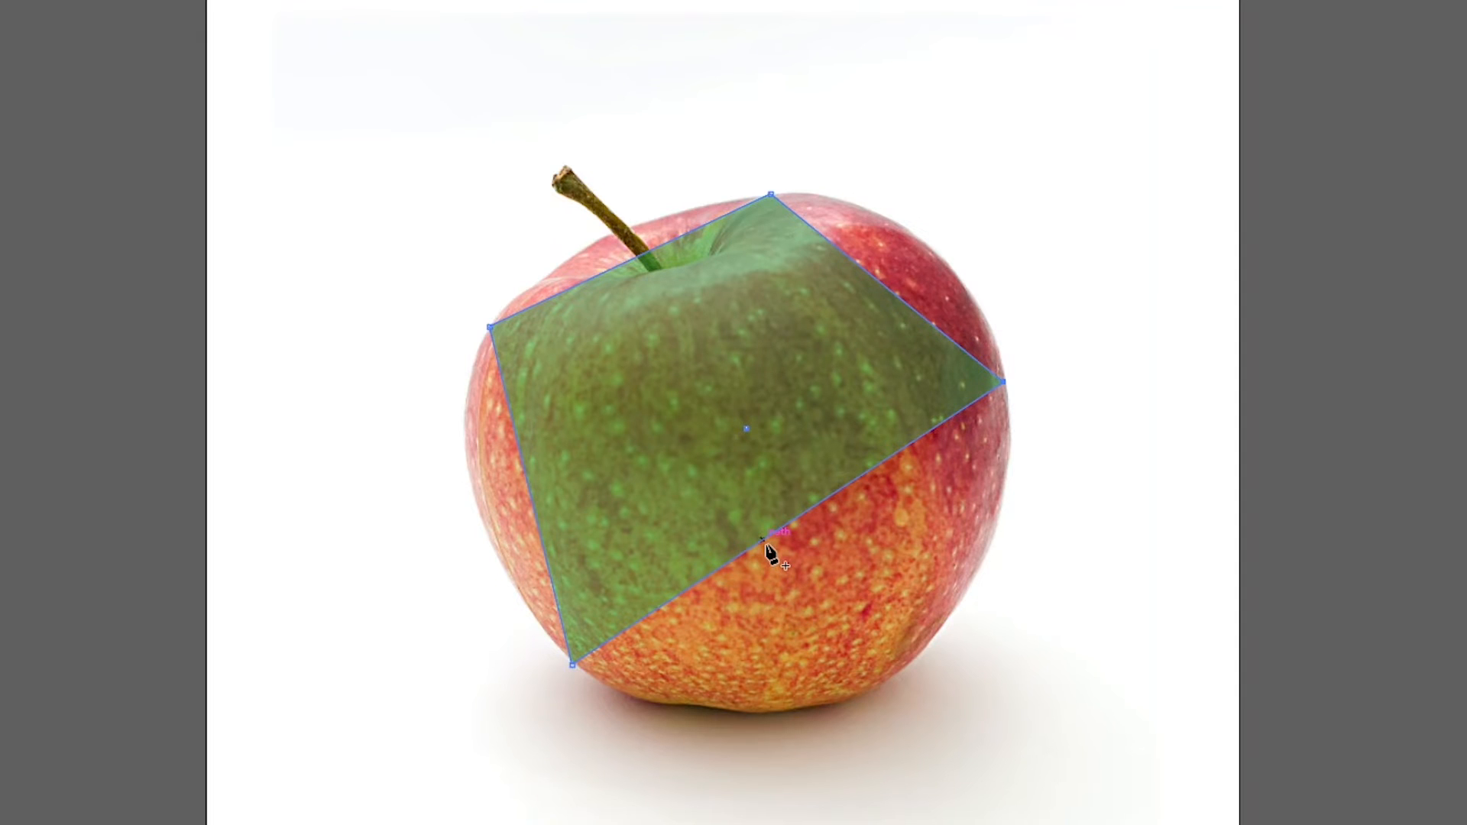
left_click(793, 520)
left_click(832, 495)
left_click(852, 480)
left_click(893, 455)
Step: Move five of the added anchors onto the apple's bottom and lower-right contour, and delete the leftover anchor inside the apple
key("a")
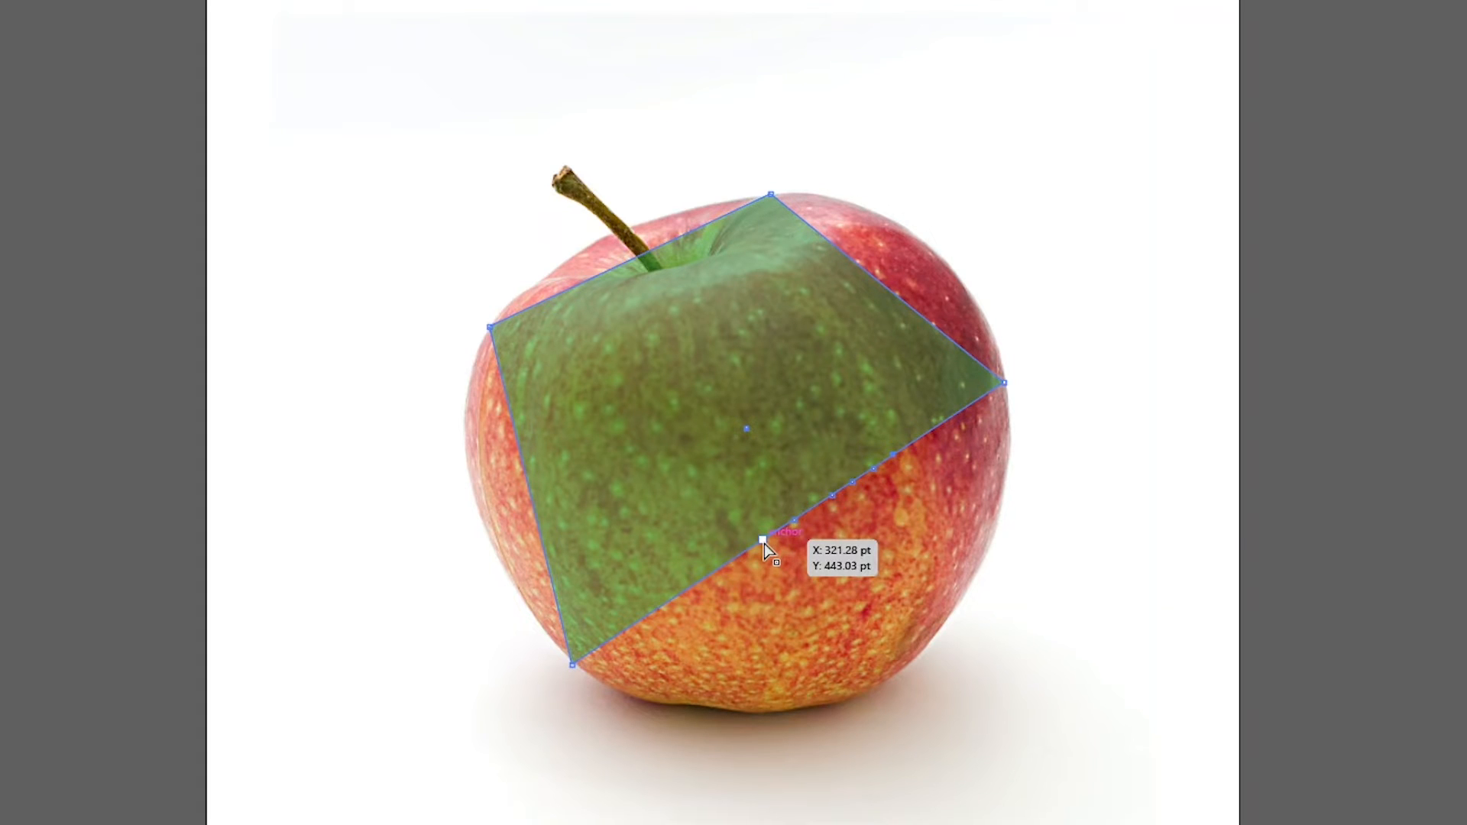
left_click_drag(764, 542, 669, 703)
left_click_drag(793, 522, 747, 711)
left_click_drag(832, 496, 880, 680)
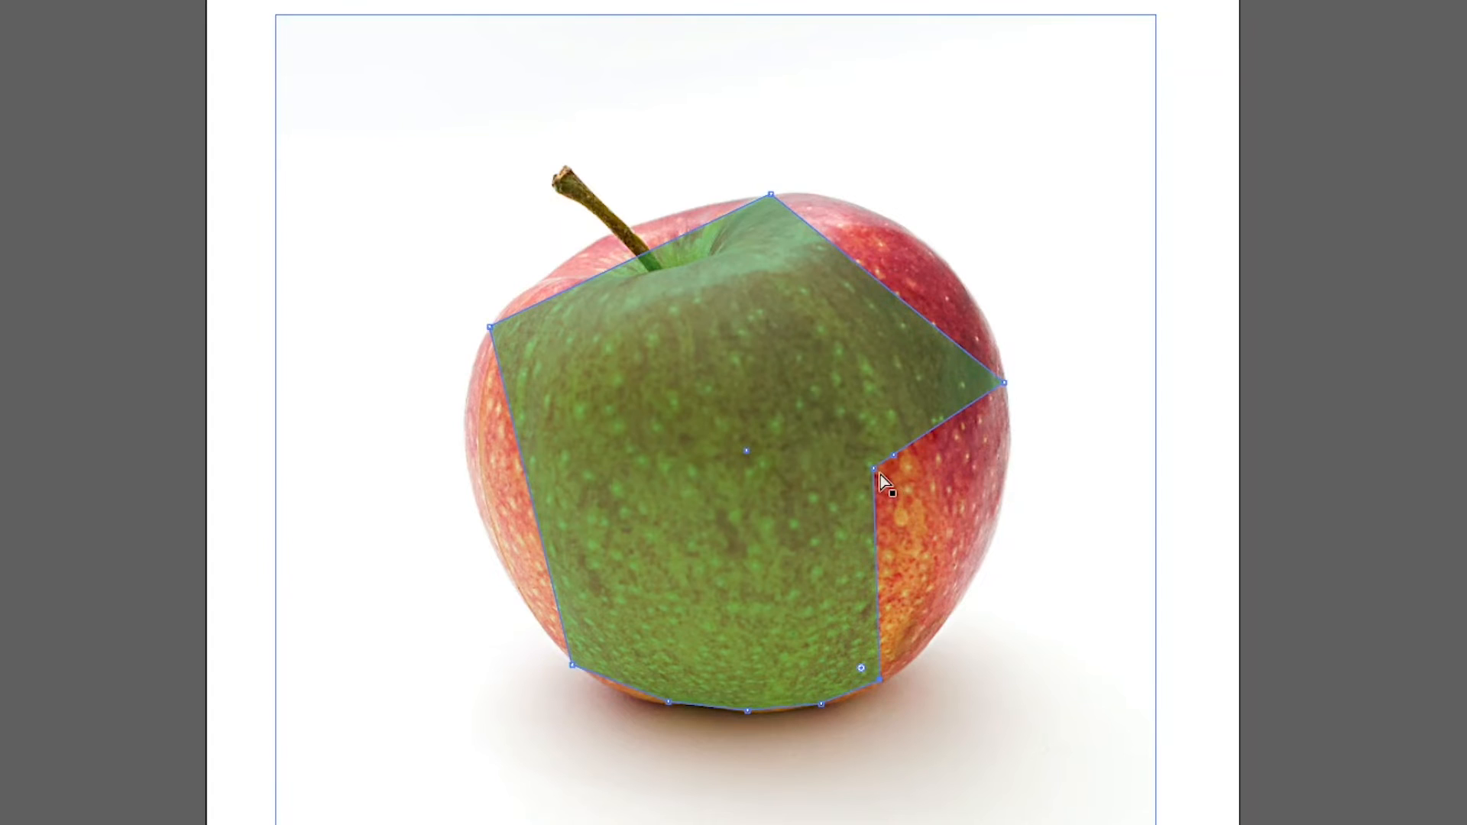
left_click_drag(894, 455, 967, 582)
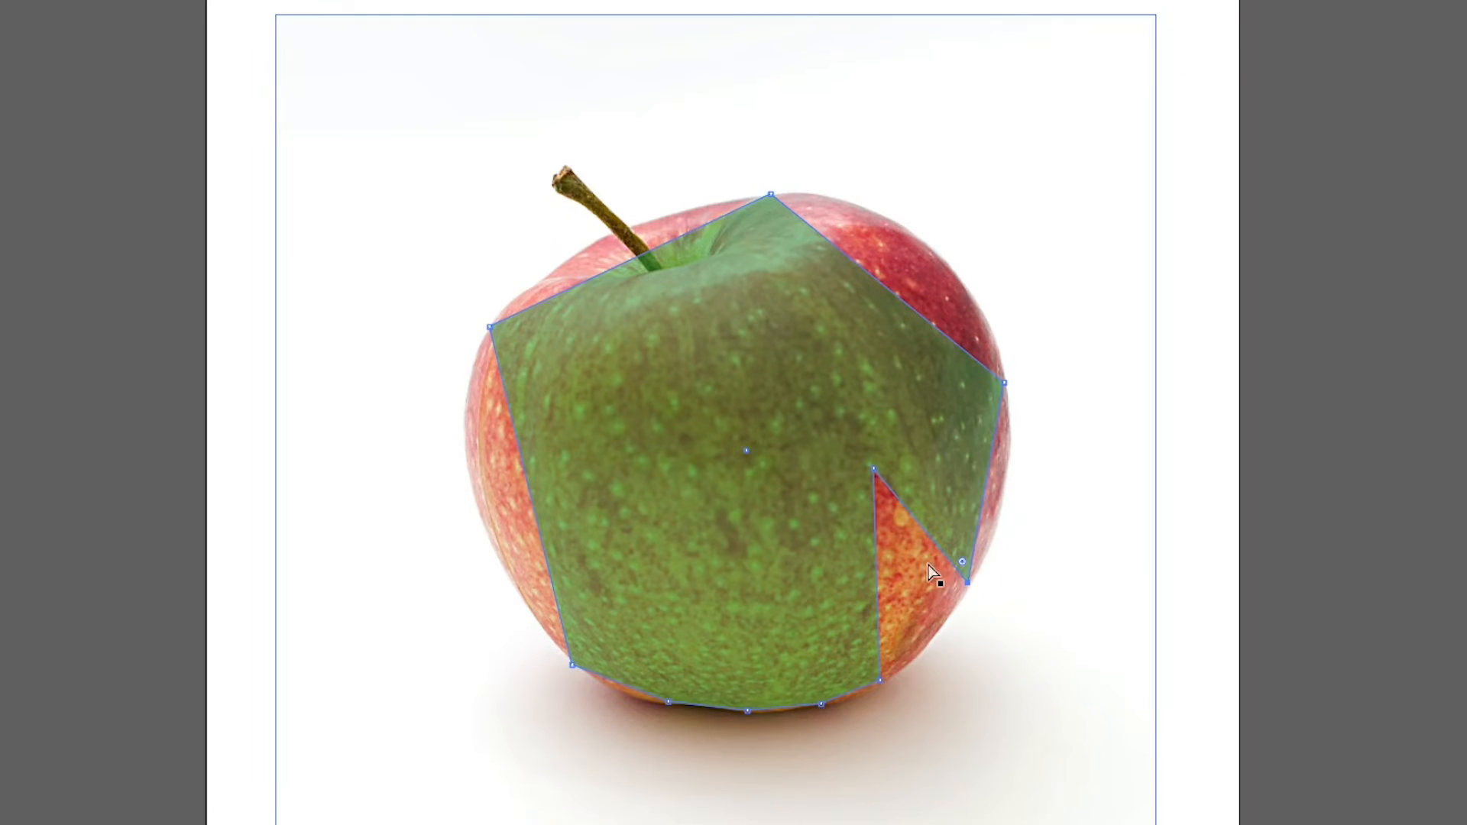
left_click(873, 469)
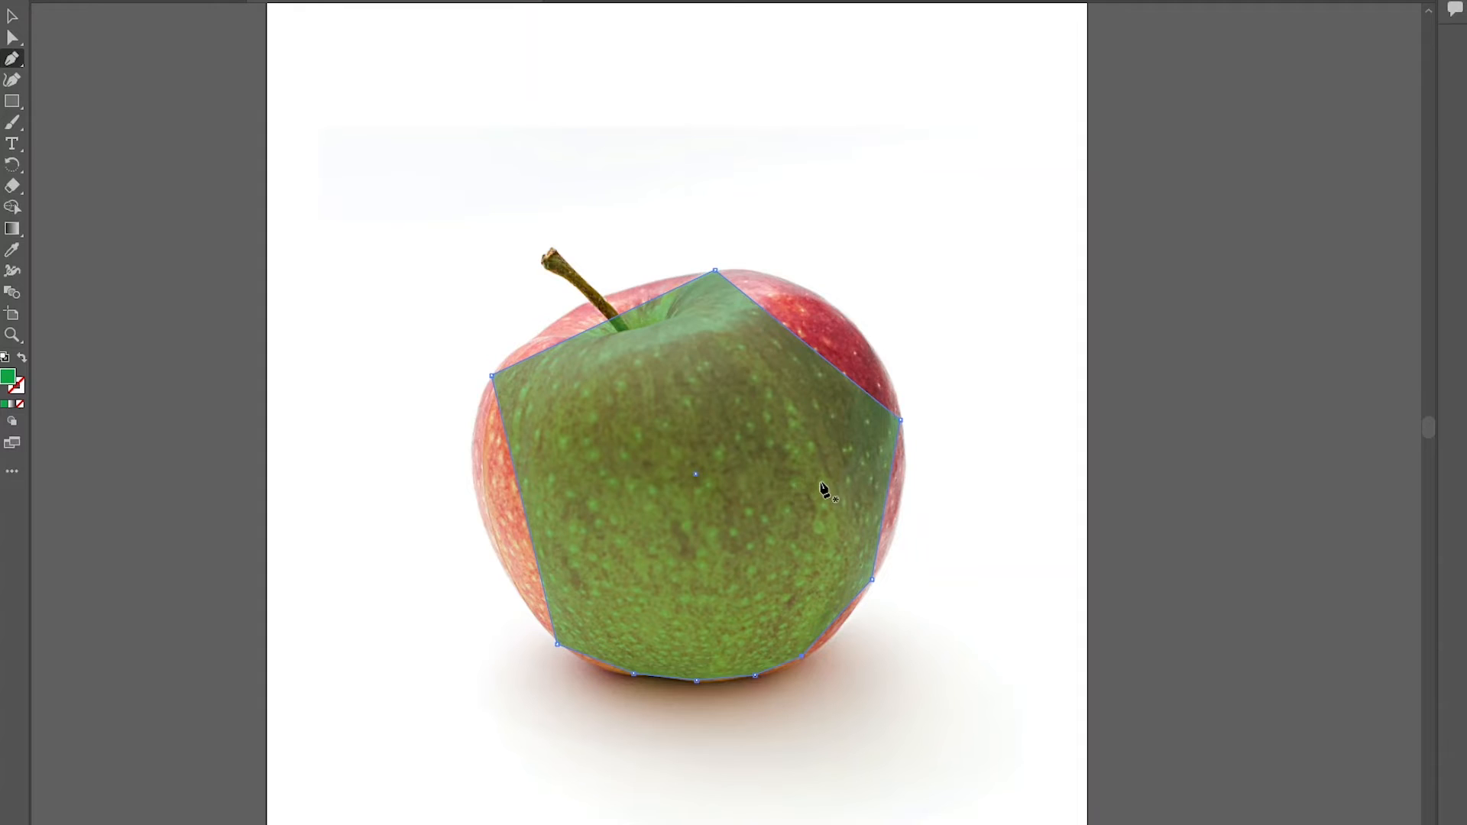
Step: Curve the lower-right, top and lower-left anchors along the apple's outline with the Anchor Point tool, and retract the lower-left anchor's bottom handle
left_click(23, 65)
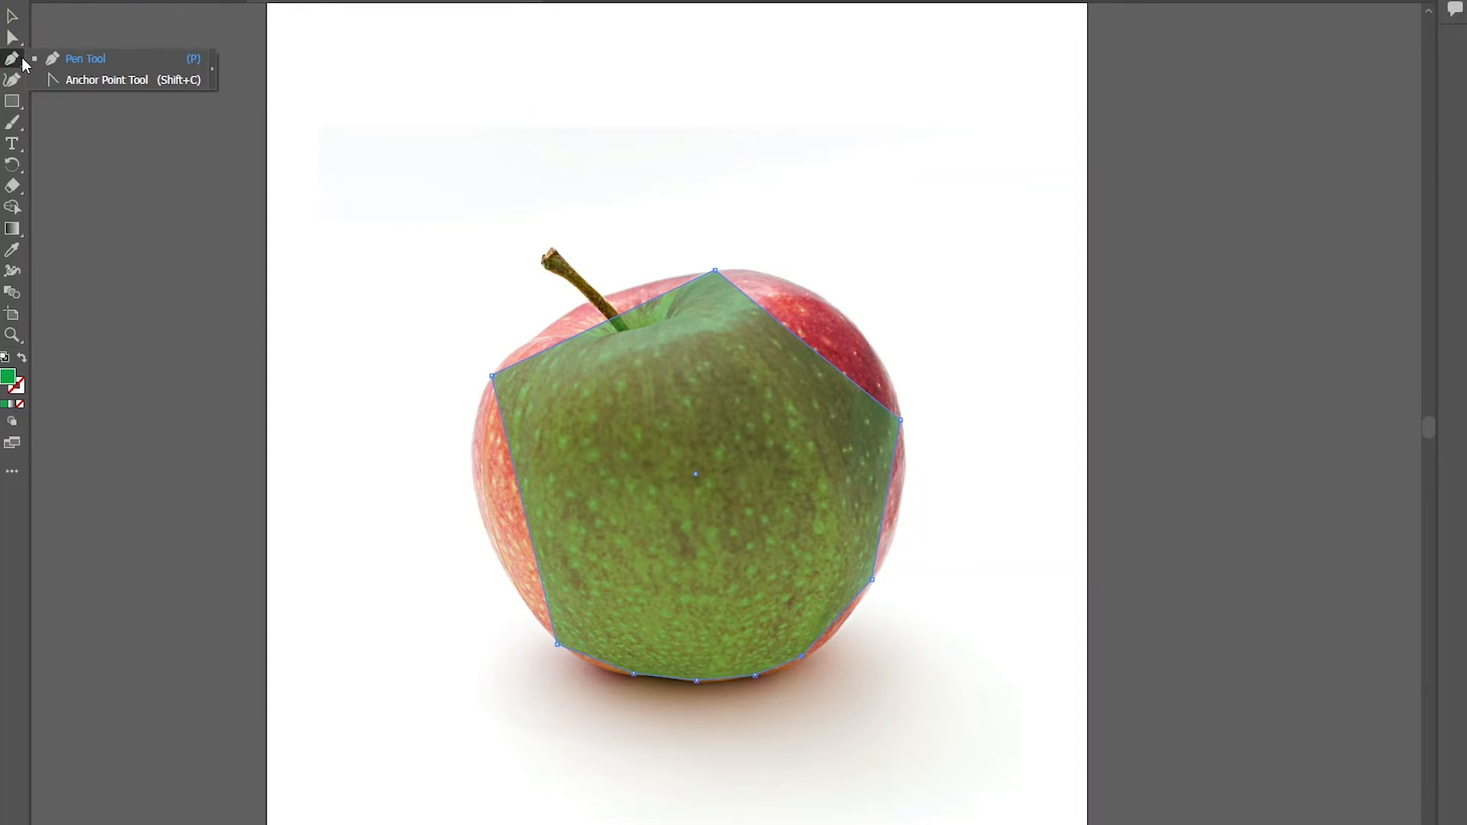
left_click(76, 81)
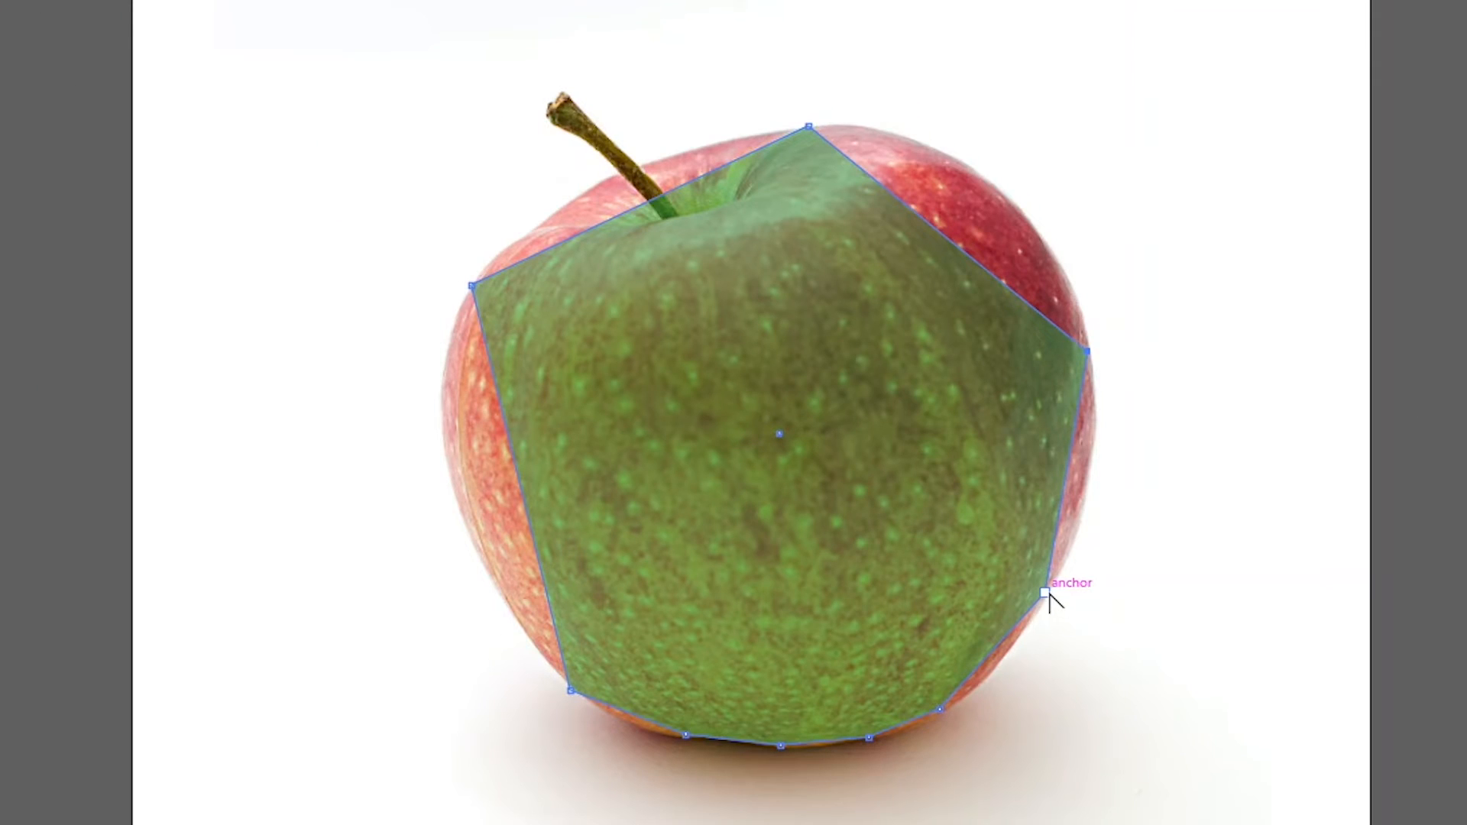
left_click(1046, 593)
left_click_drag(1050, 632, 969, 716)
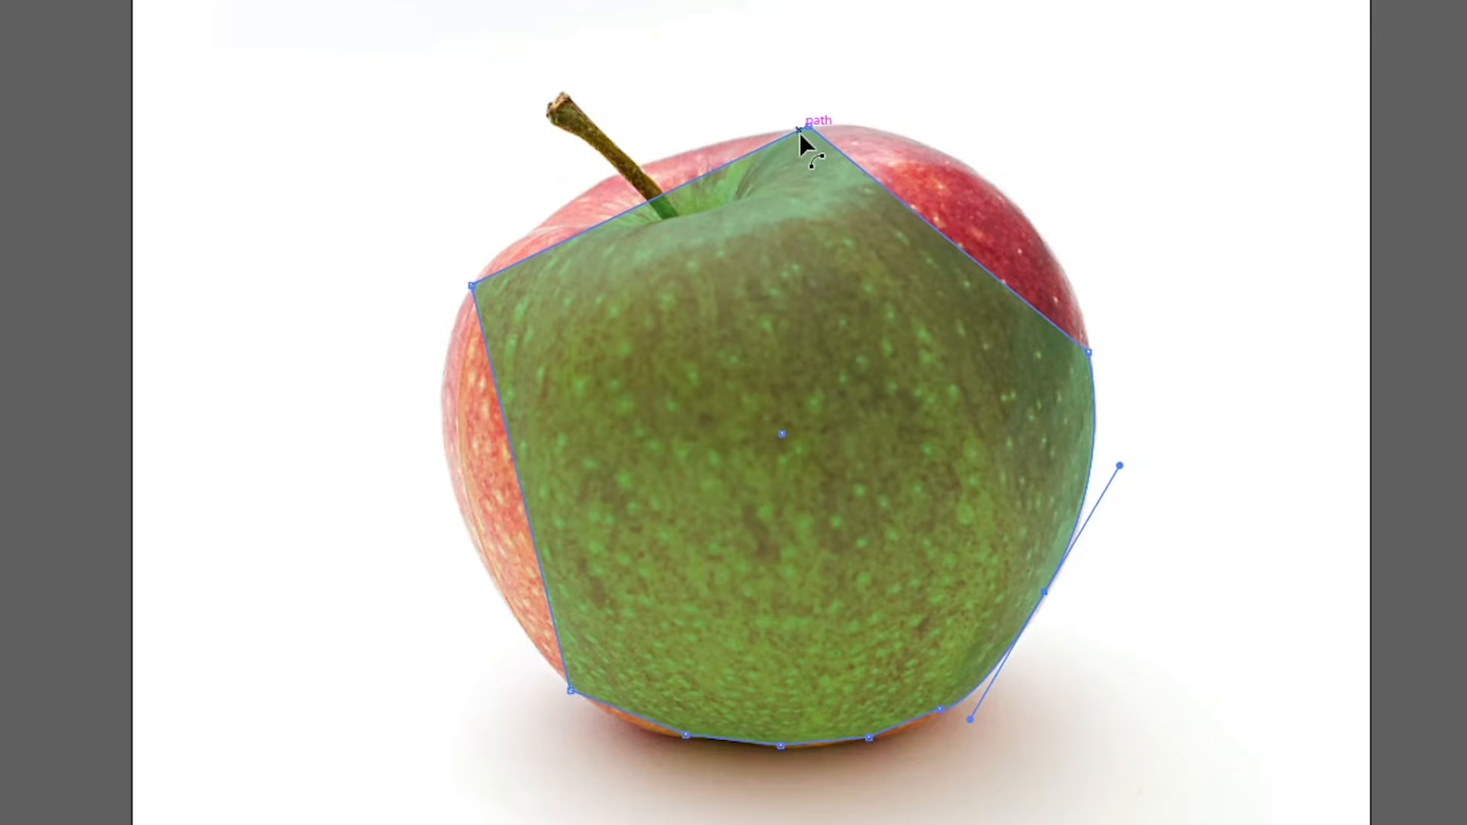
left_click_drag(808, 126, 1042, 105)
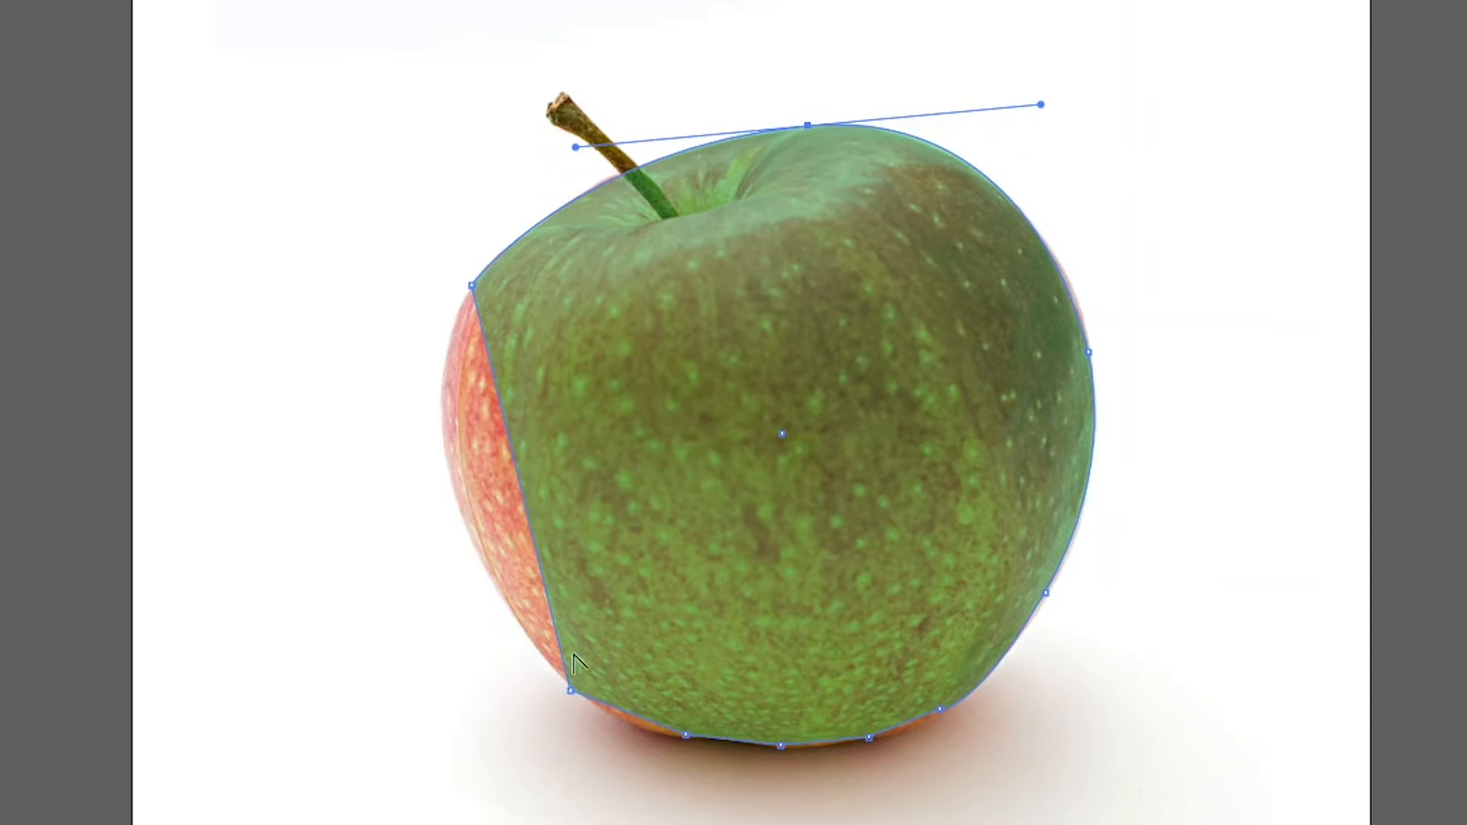
left_click_drag(570, 693, 426, 426)
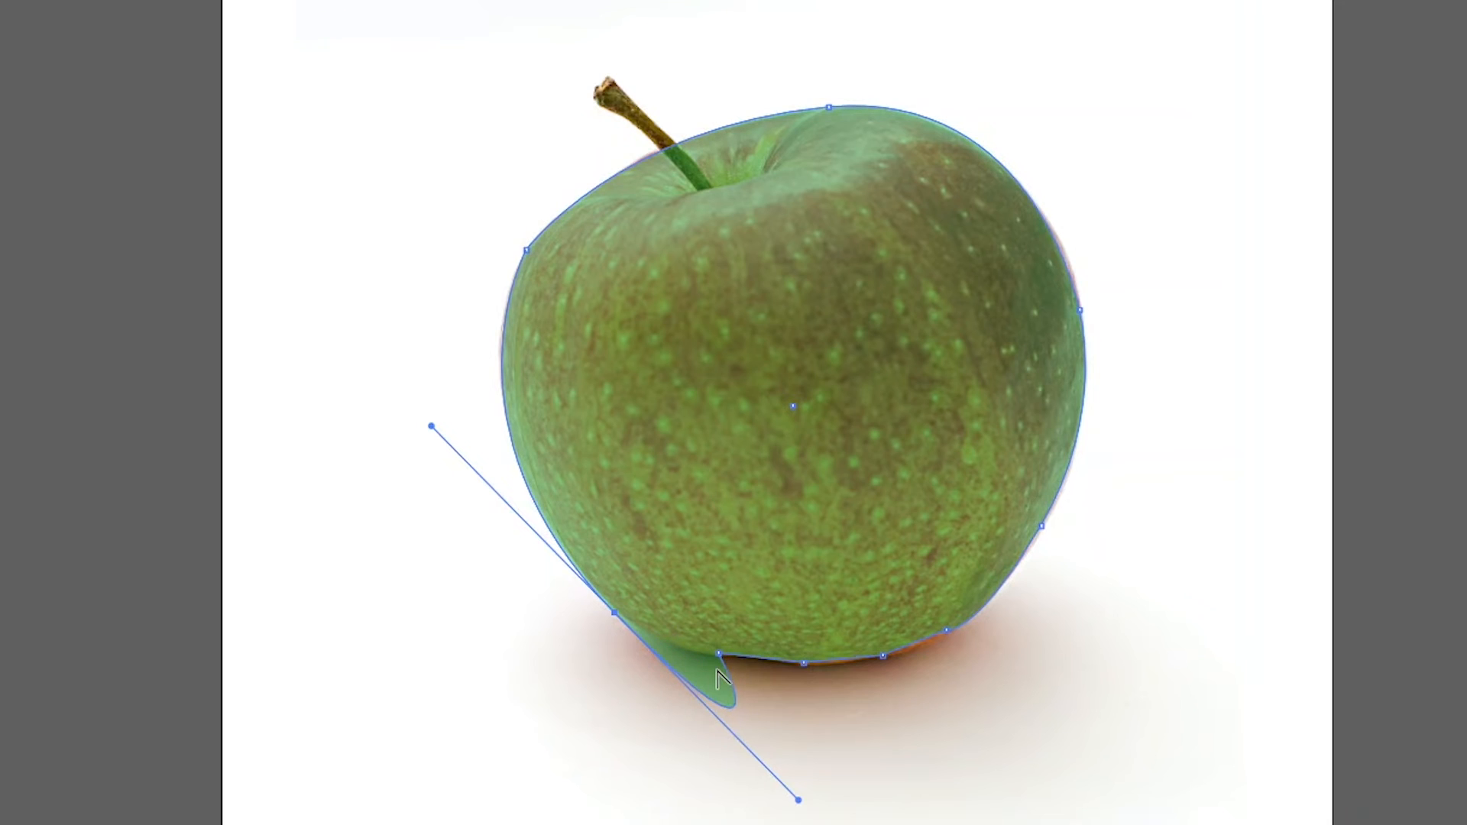
left_click(797, 798)
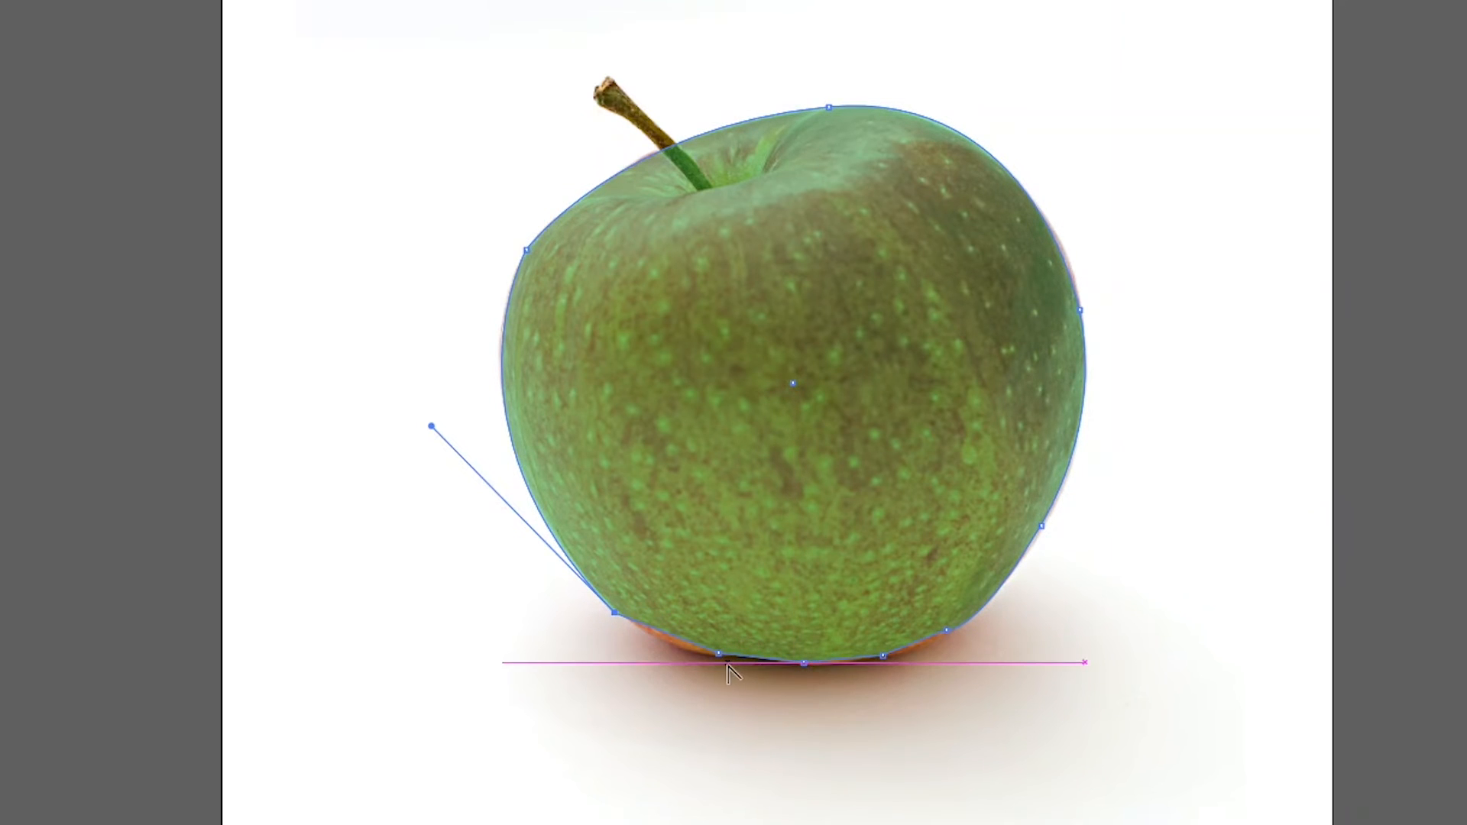
Step: Curve the two anchors at the bottom left and bottom centre of the shape to follow the apple's underside
left_click_drag(718, 653, 677, 654)
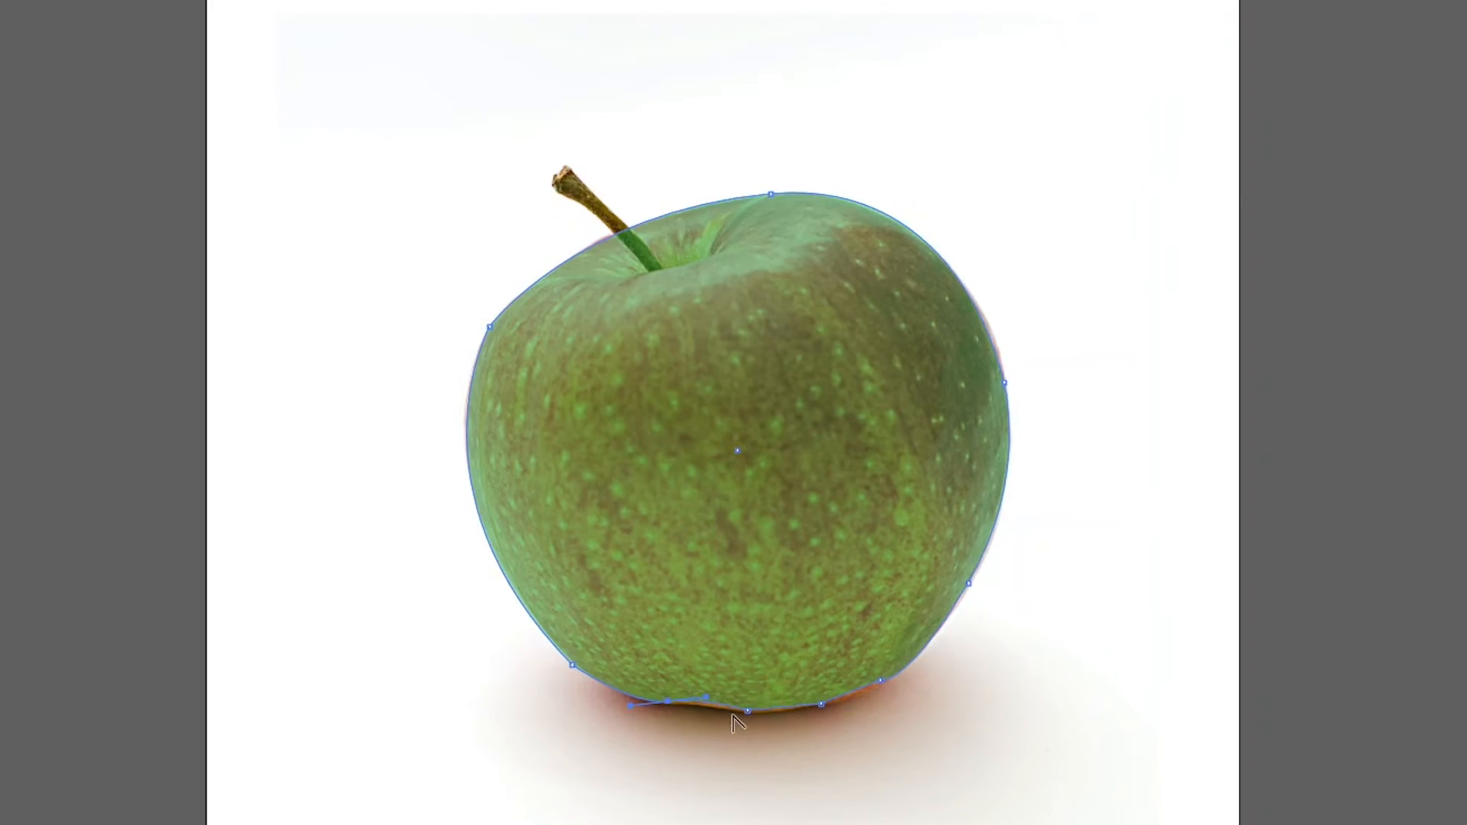
left_click_drag(803, 662, 778, 666)
left_click_drag(724, 714, 716, 712)
scroll(776, 795, "up", 1)
scroll(757, 768, "up", 1)
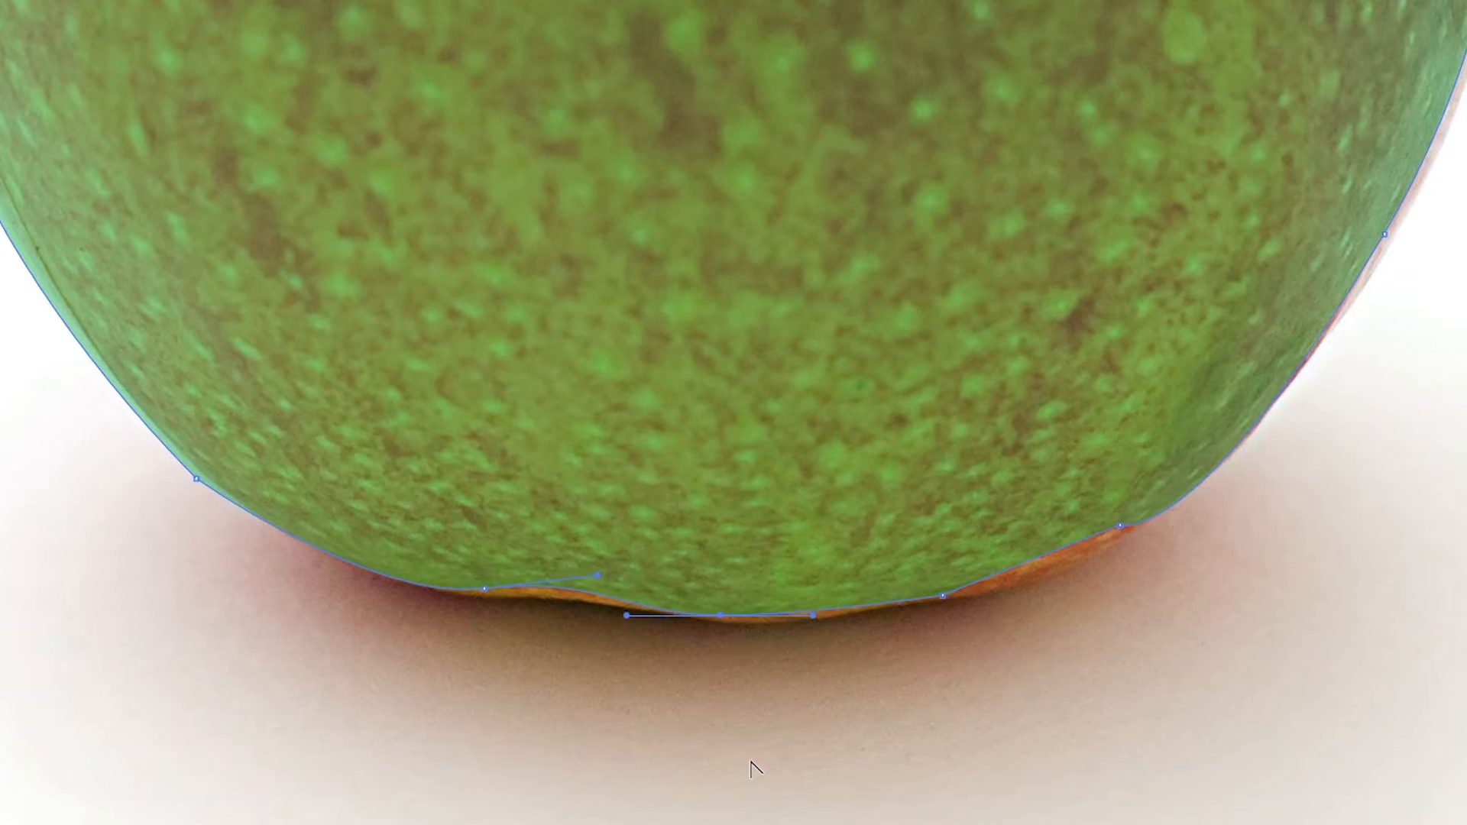